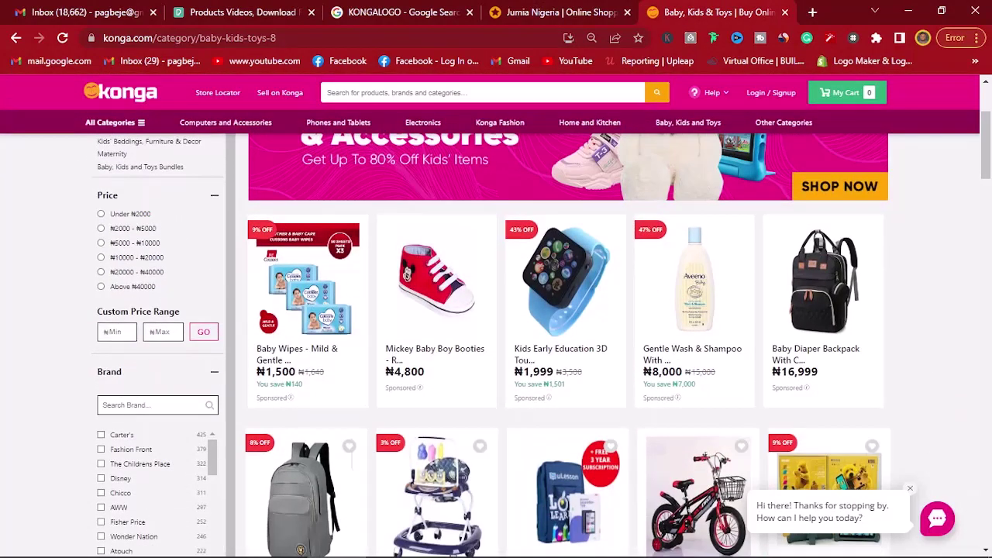
Step: Switch to the Giant Alert site and scroll down to the Become / Already an Affiliate buttons
{"action": "key", "text": "ctrl+shift+Tab"}
{"action": "scroll", "coordinate": [643, 348], "scroll_direction": "down", "scroll_amount": 3}
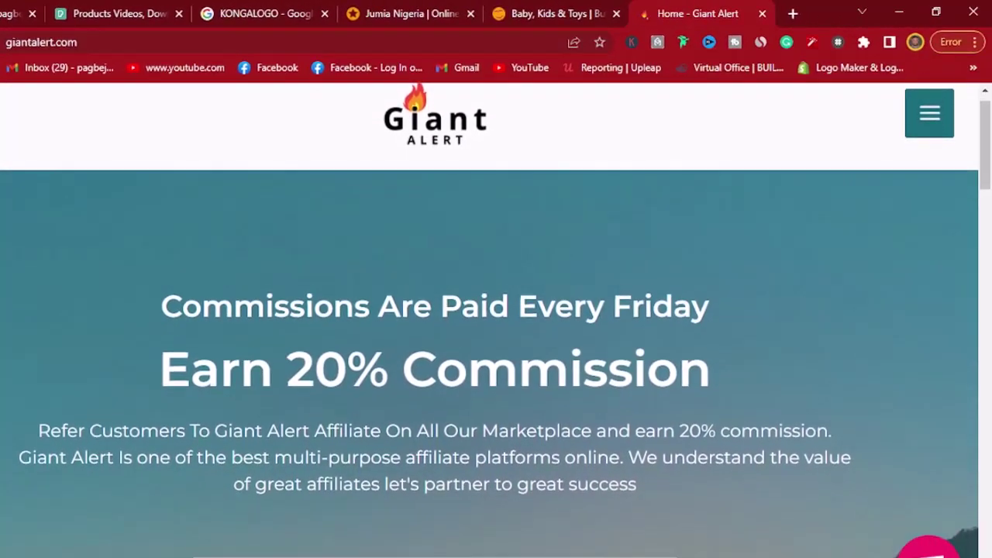
{"action": "scroll", "coordinate": [496, 326], "scroll_direction": "down", "scroll_amount": 2}
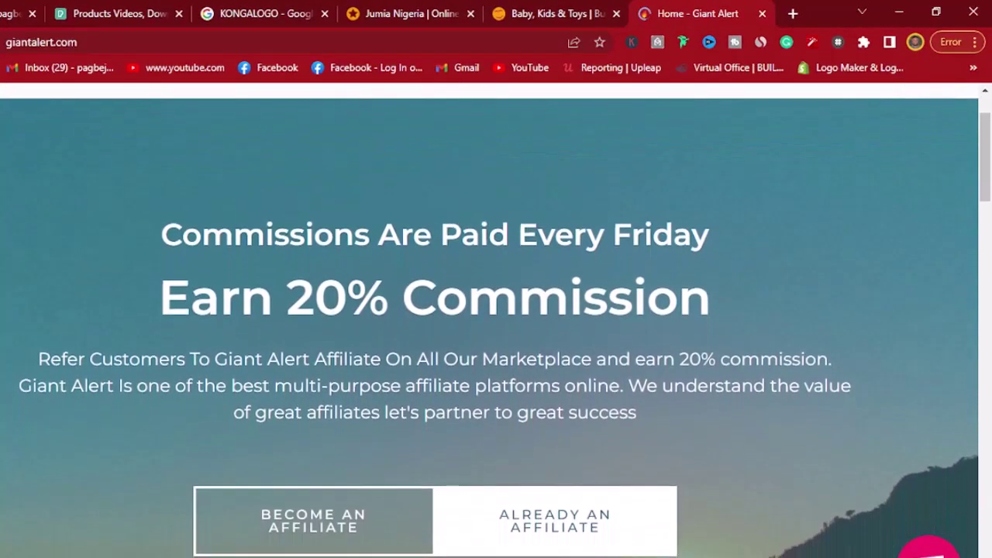
{"action": "scroll", "coordinate": [496, 325], "scroll_direction": "down", "scroll_amount": 2}
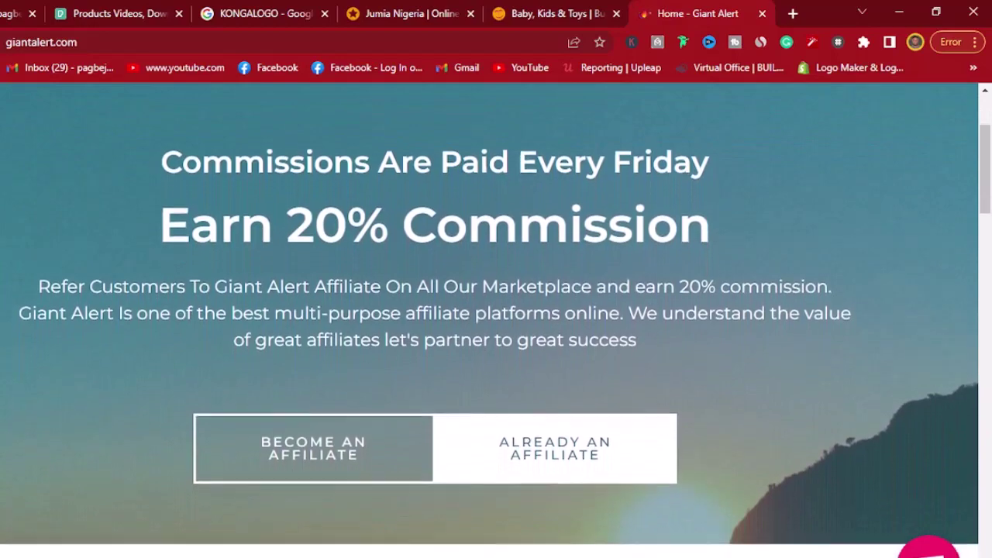
{"action": "scroll", "coordinate": [496, 326], "scroll_direction": "down", "scroll_amount": 1}
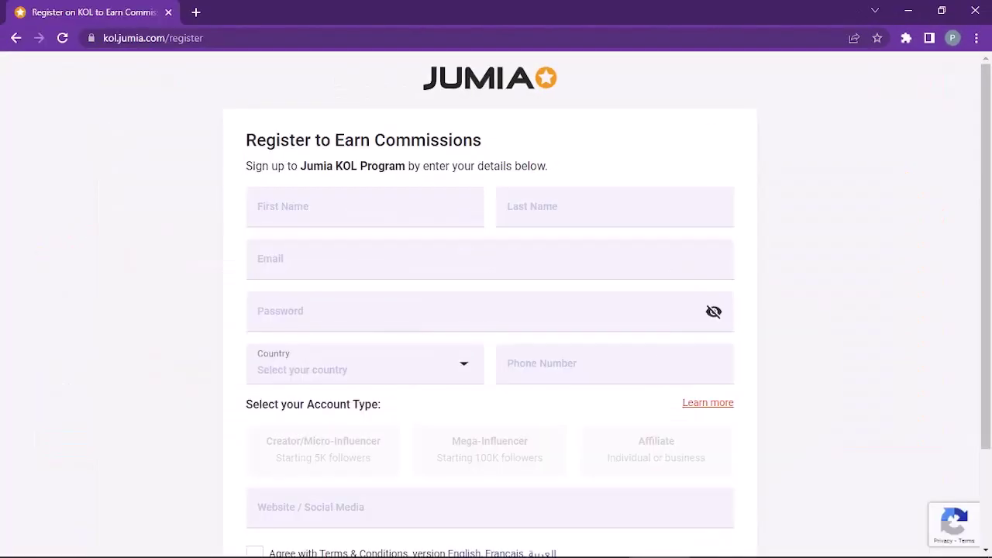
Step: Enter the registrant's first and last name, then move to the e-mail field
{"action": "left_click", "coordinate": [258, 241]}
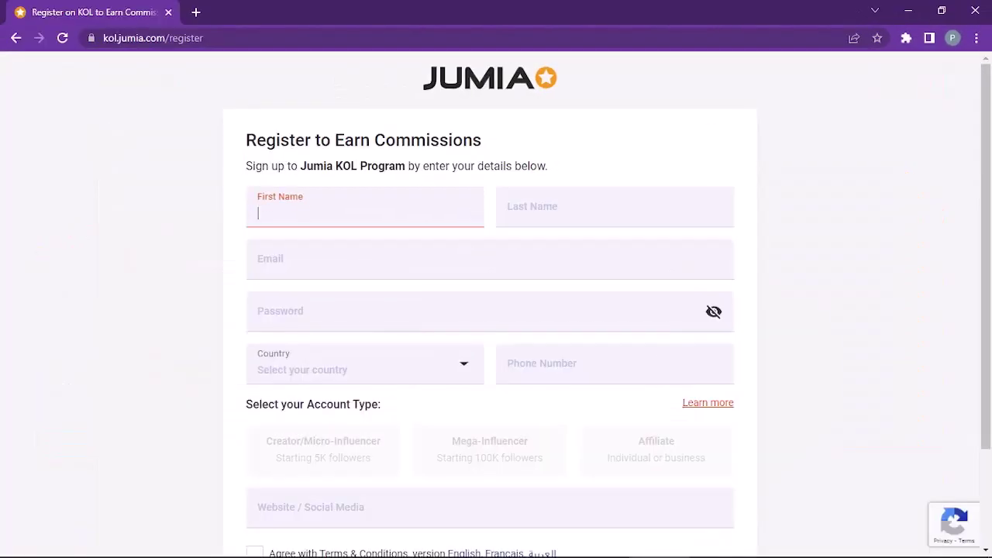
{"action": "left_click", "coordinate": [543, 210]}
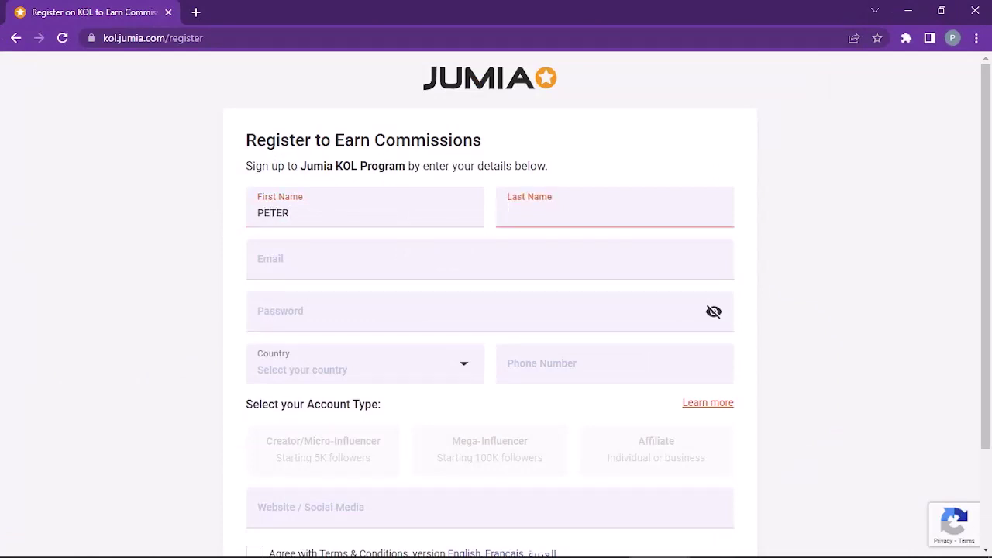
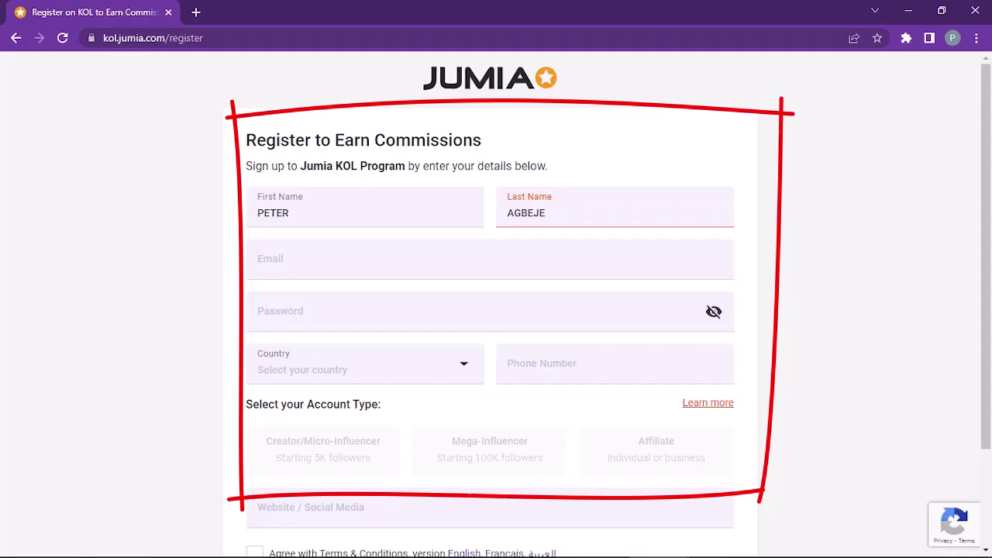
{"action": "left_click", "coordinate": [489, 260]}
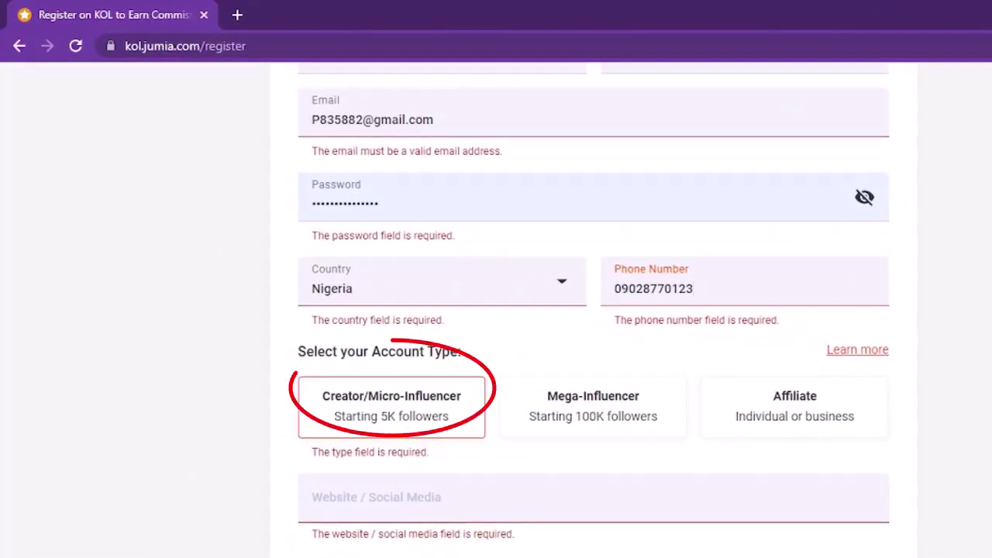
Step: Compare the Creator, Affiliate and Mega-Influencer account types and settle on Mega-Influencer
{"action": "left_click", "coordinate": [593, 407]}
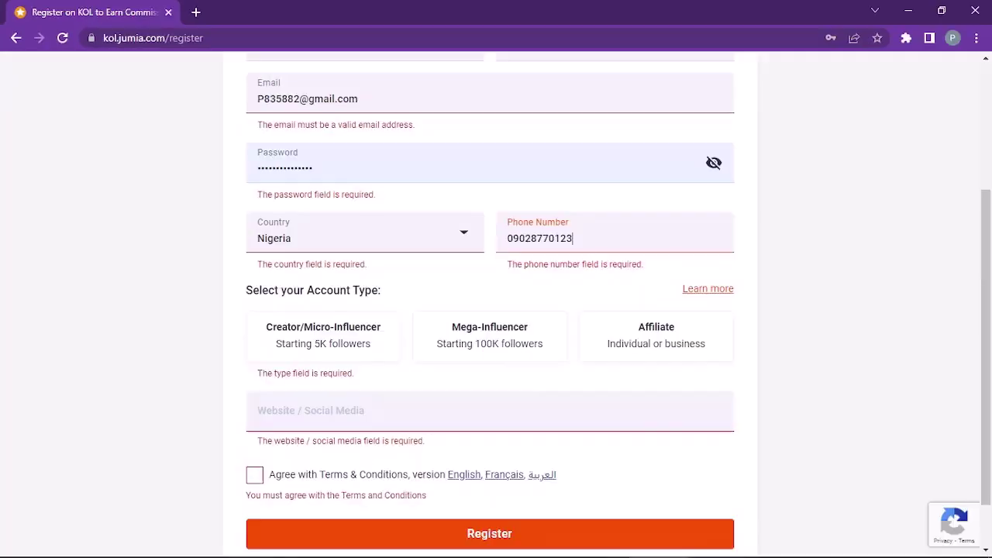
{"action": "left_click", "coordinate": [392, 406]}
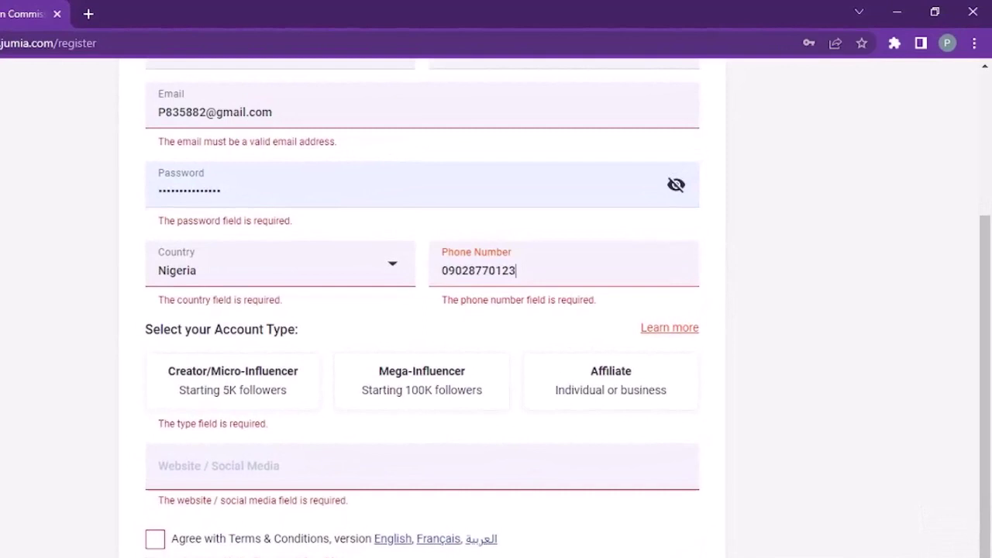
{"action": "left_click", "coordinate": [794, 407]}
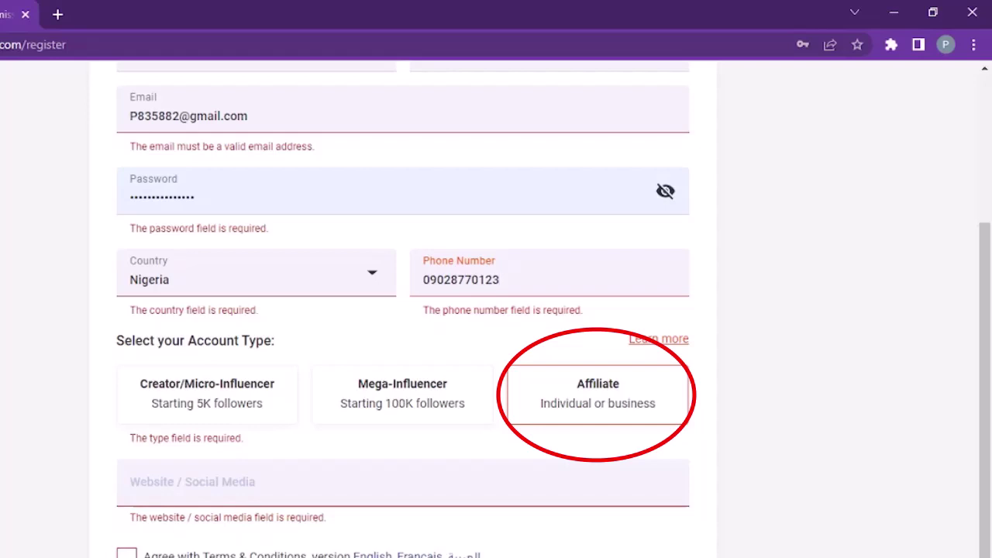
{"action": "left_click", "coordinate": [402, 393]}
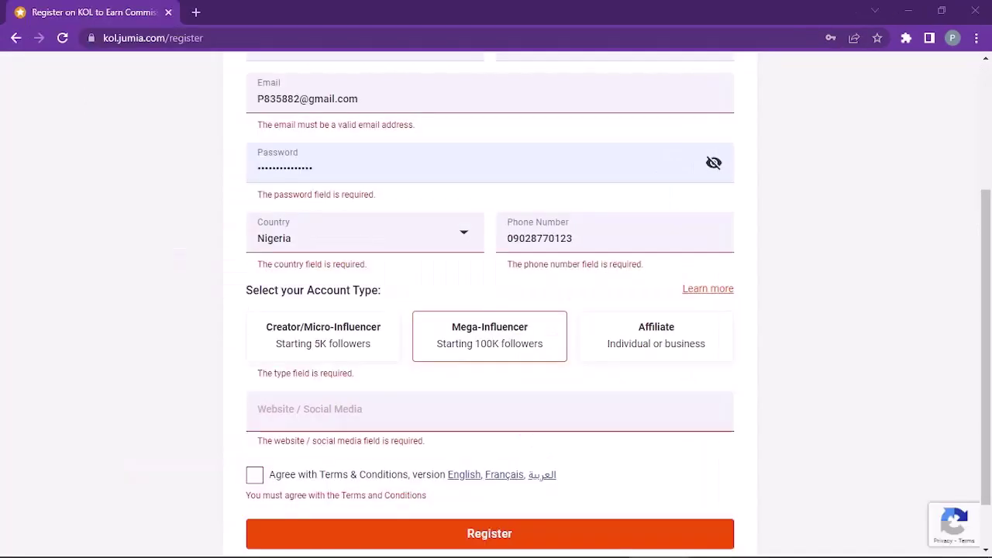
Step: Paste the YouTube channel link as the website / social media and accept the terms and conditions
{"action": "left_click", "coordinate": [310, 413]}
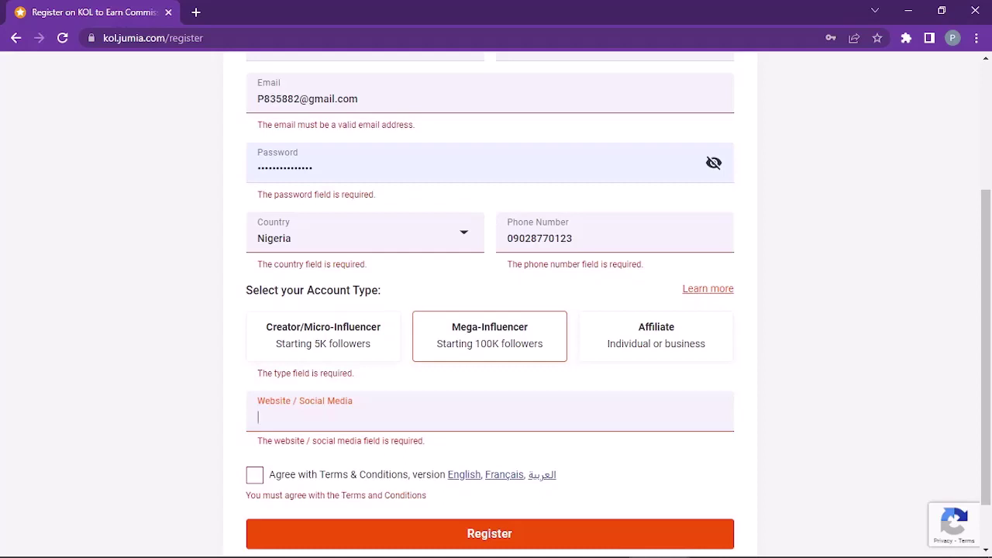
{"action": "type", "text": "https://www.youtube.com/c/DigitalEarningPalace"}
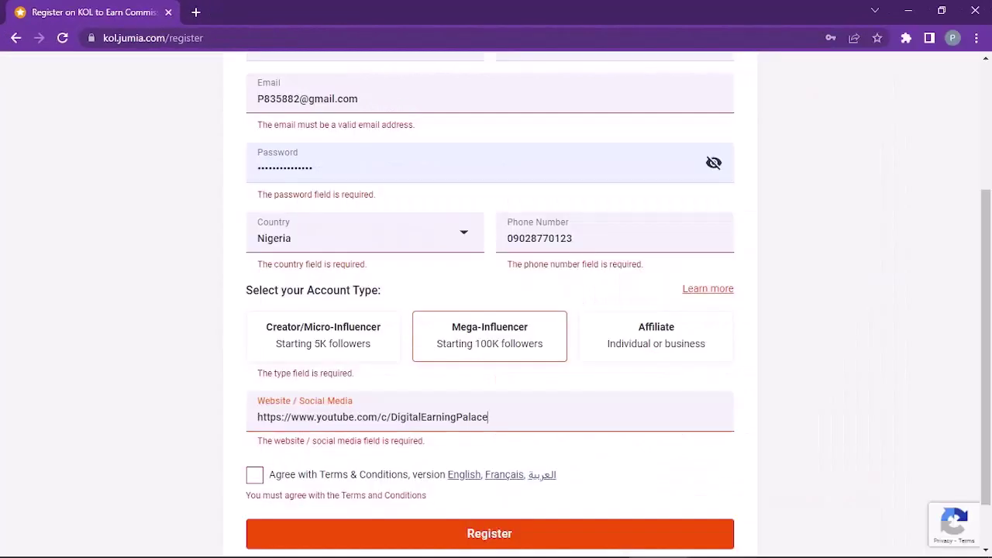
{"action": "scroll", "coordinate": [496, 310], "scroll_direction": "down", "scroll_amount": 2}
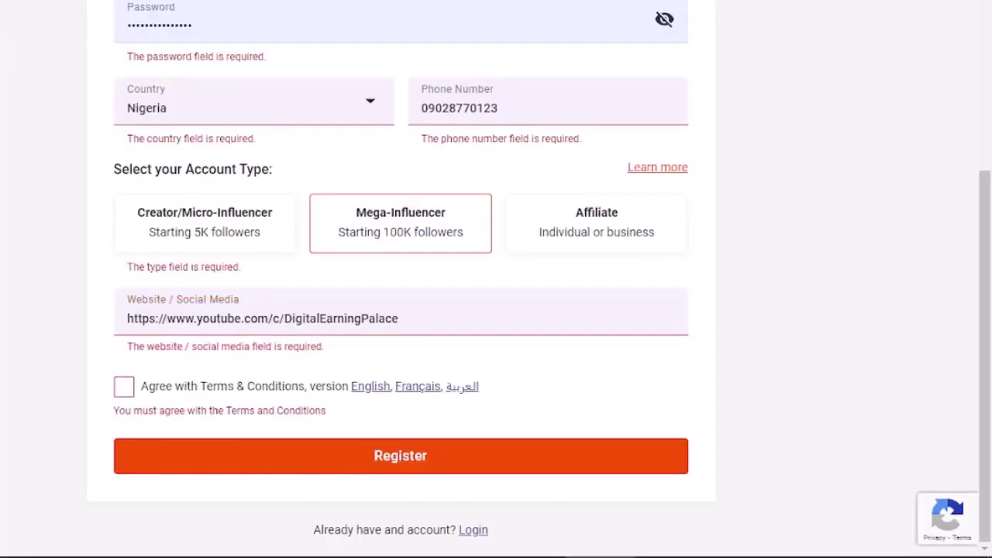
{"action": "left_click", "coordinate": [254, 412]}
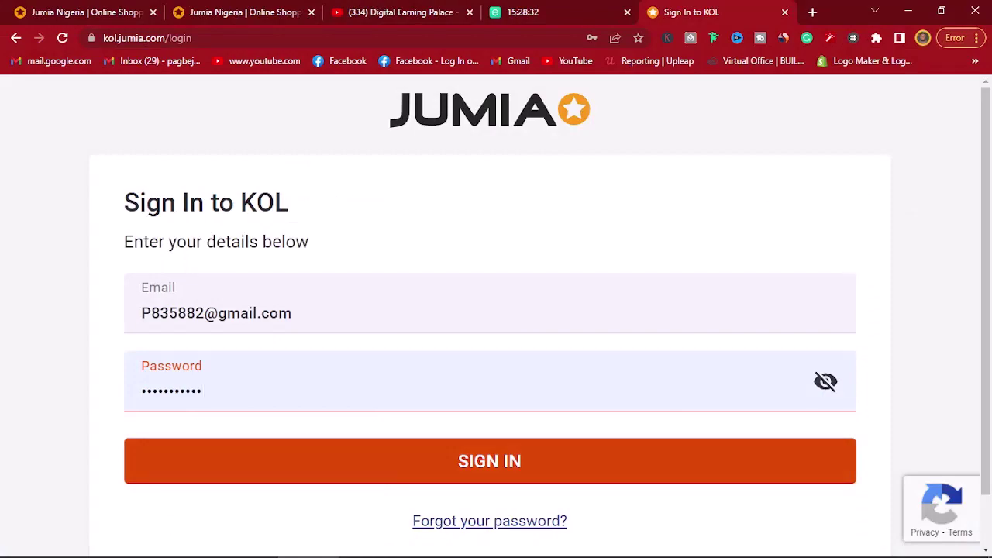
Step: Submit the KOL sign-in and highlight the registration-on-review heading
{"action": "key", "text": "Return"}
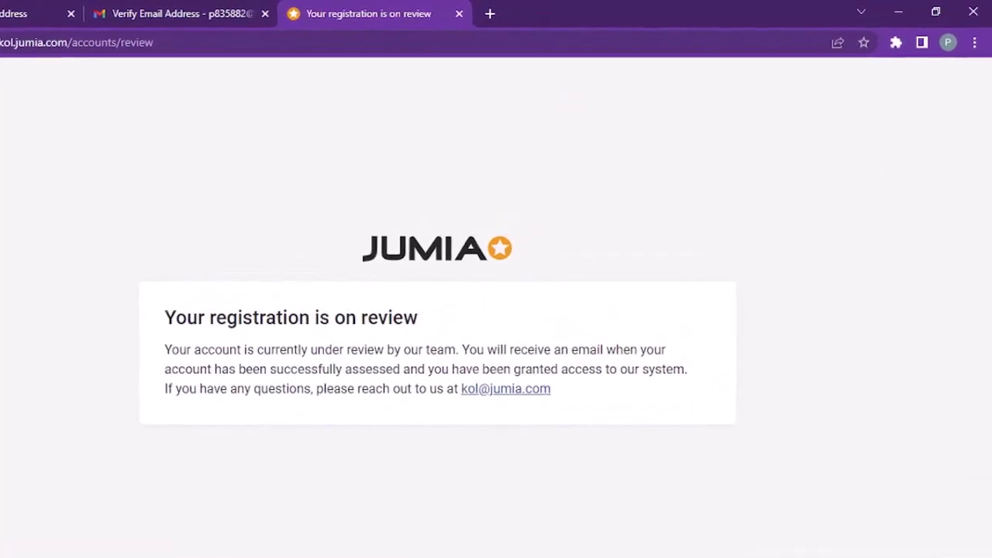
{"action": "left_click_drag", "start_coordinate": [164, 317], "coordinate": [418, 317]}
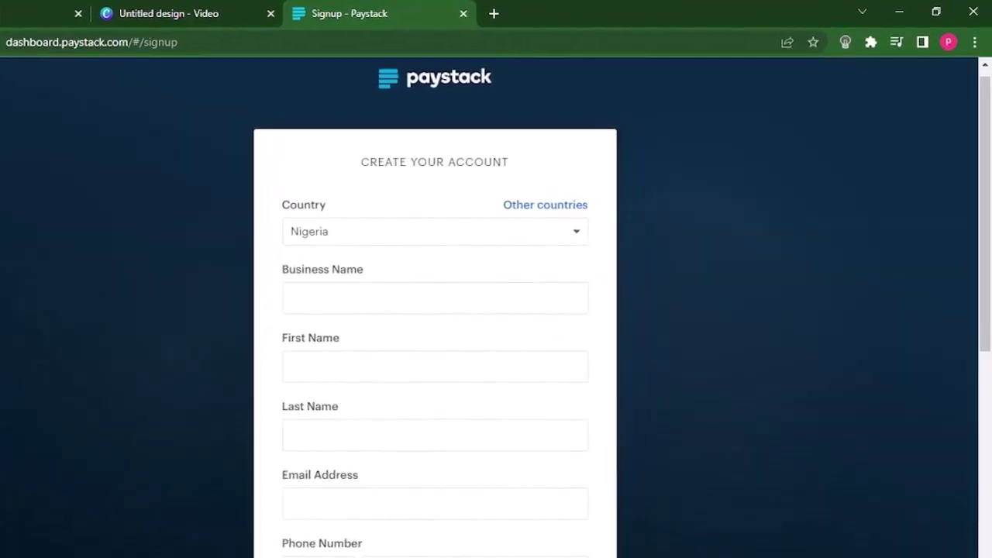
{"action": "left_click", "coordinate": [434, 231]}
{"action": "left_click", "coordinate": [434, 231]}
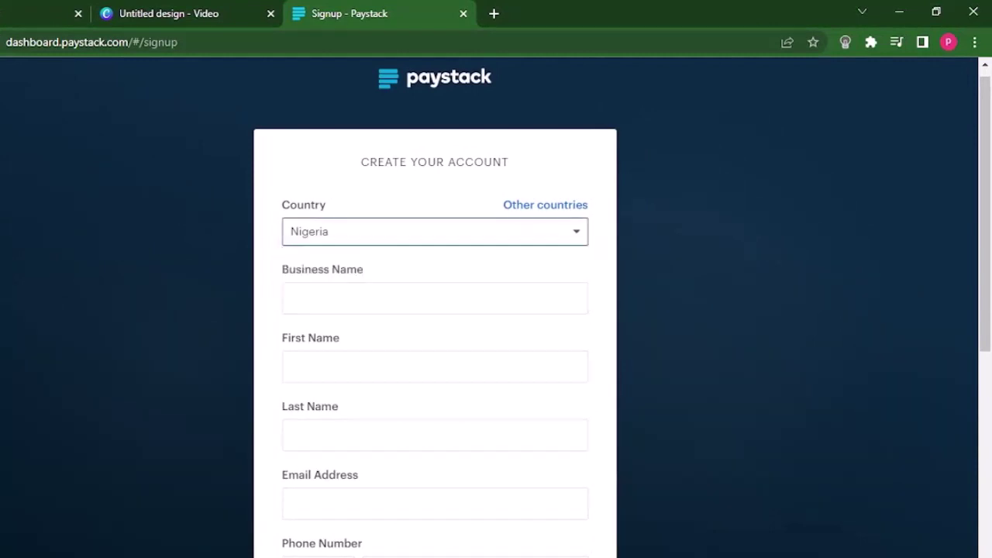
{"action": "left_click", "coordinate": [434, 231]}
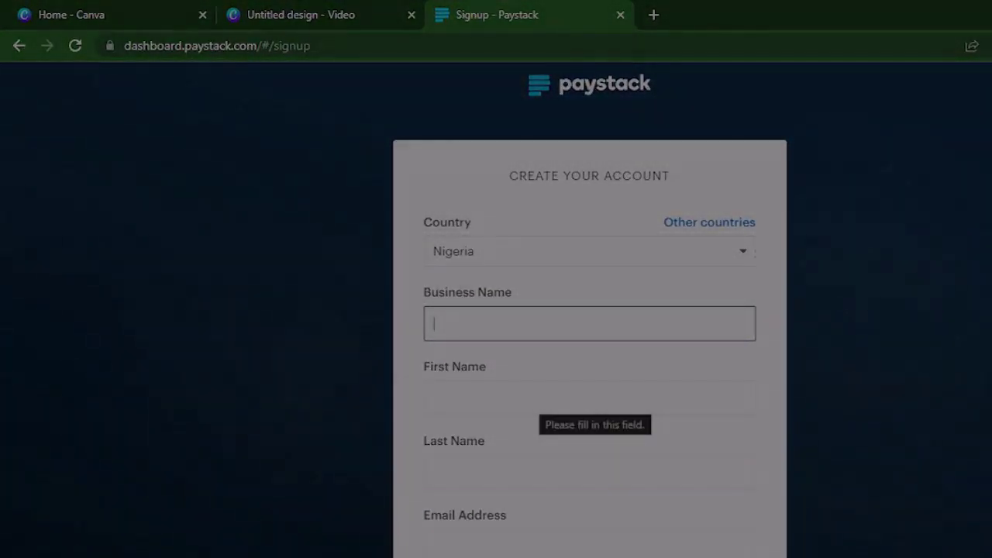
{"action": "left_click", "coordinate": [534, 399]}
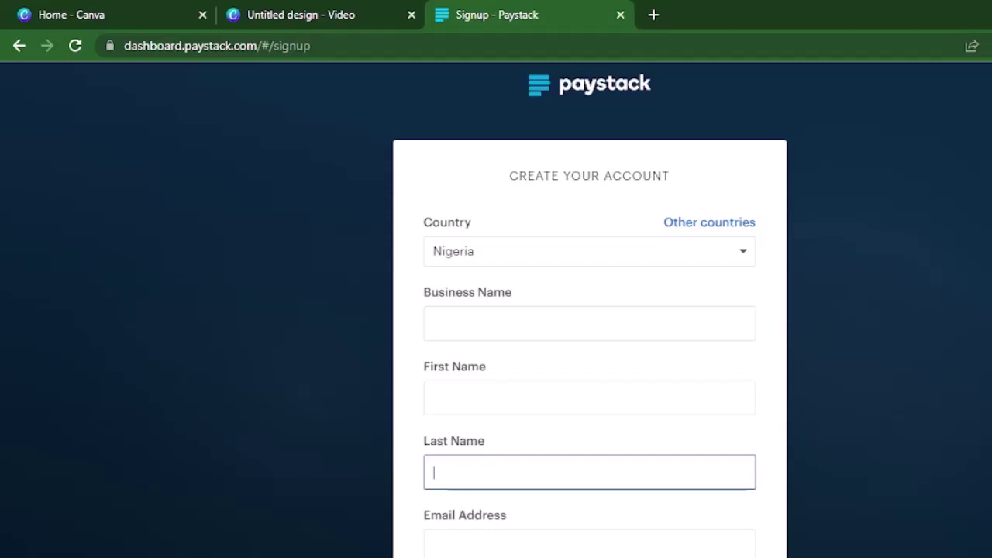
{"action": "scroll", "coordinate": [588, 348], "scroll_direction": "down", "scroll_amount": 2}
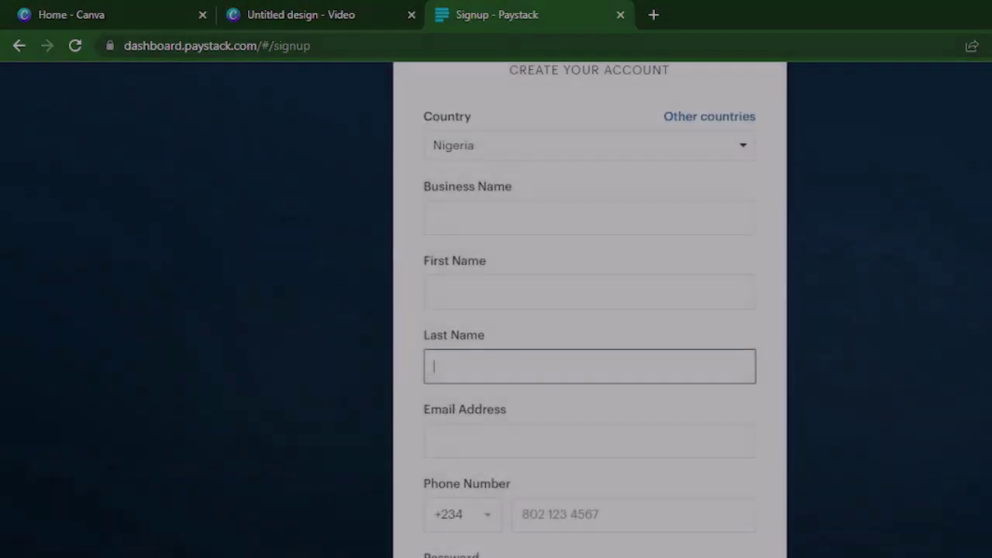
{"action": "left_click", "coordinate": [465, 440]}
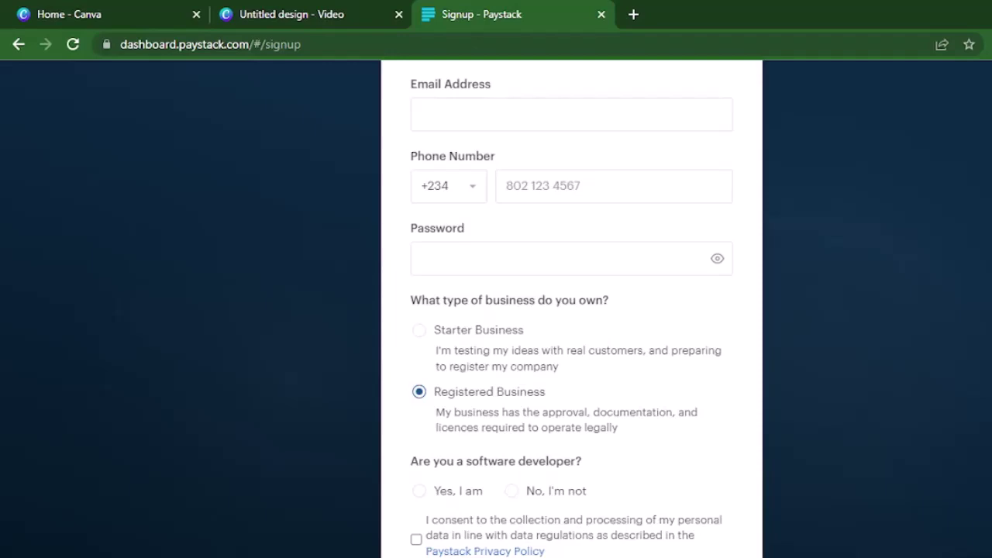
Step: Choose Starter Business and answer that you are not a software developer
{"action": "left_click", "coordinate": [418, 329]}
{"action": "left_click", "coordinate": [418, 491]}
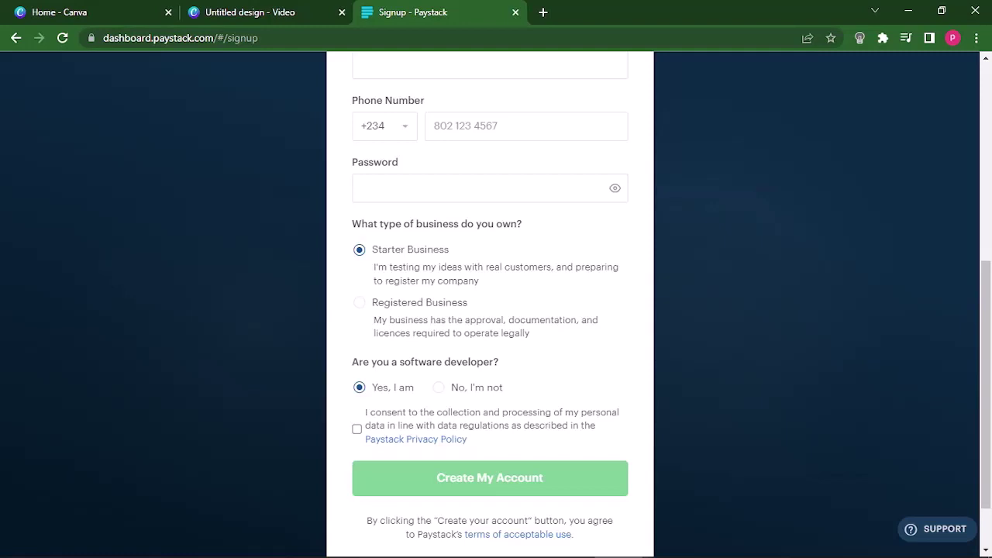
{"action": "left_click", "coordinate": [438, 387]}
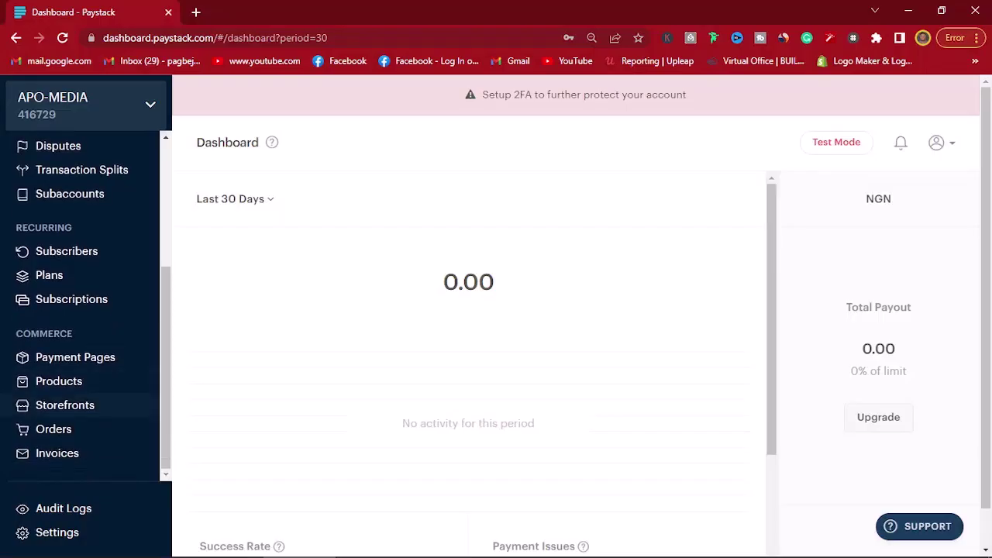
Step: Start a new storefront named 'i can teach email marketing master class' with NGN currency
{"action": "left_click", "coordinate": [66, 404]}
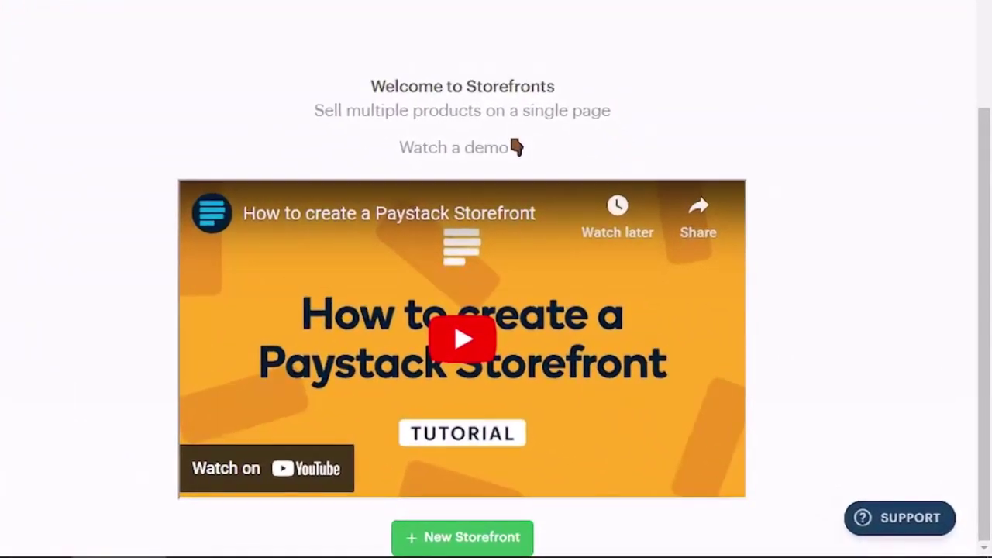
{"action": "left_click", "coordinate": [462, 537]}
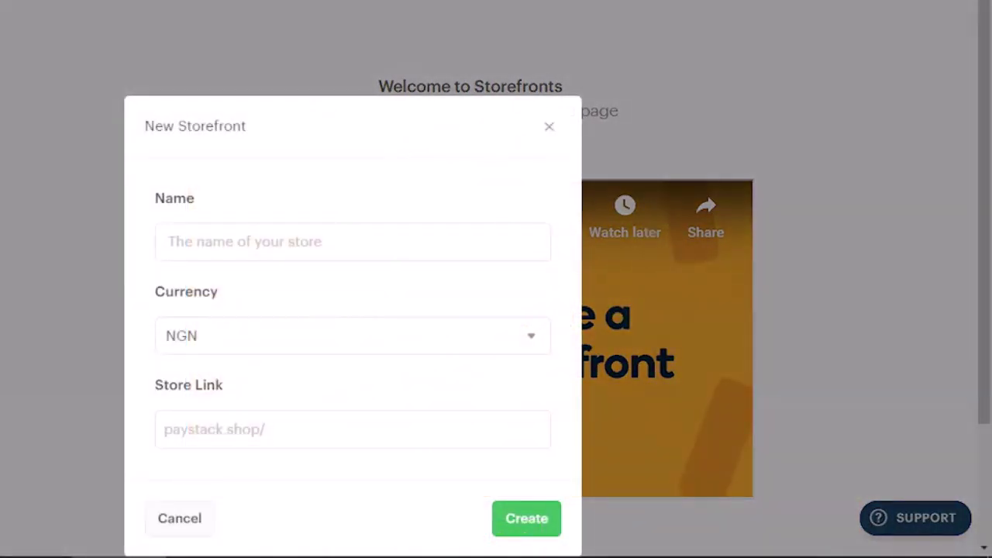
{"action": "left_click", "coordinate": [353, 241]}
{"action": "type", "text": "i can teach email marketin"}
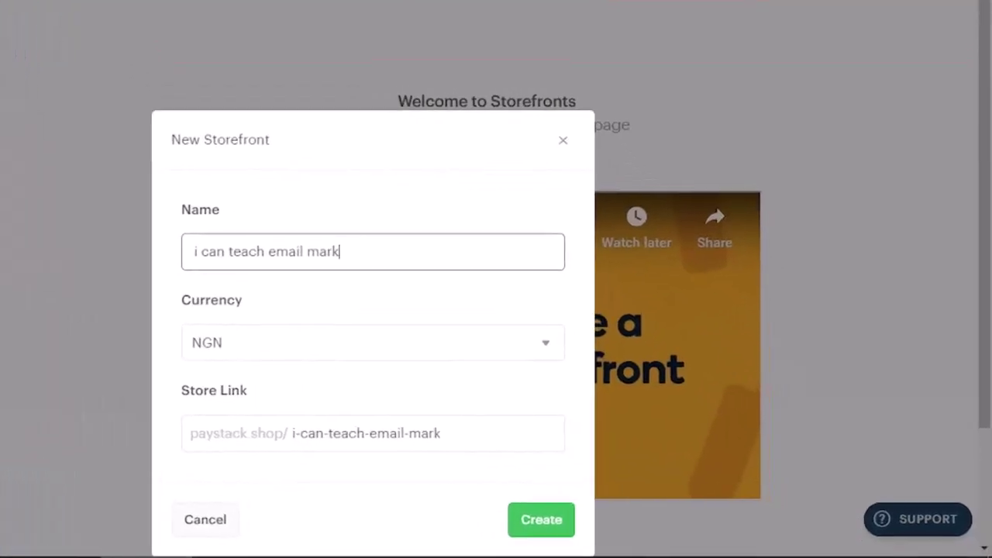
{"action": "type", "text": "g master c"}
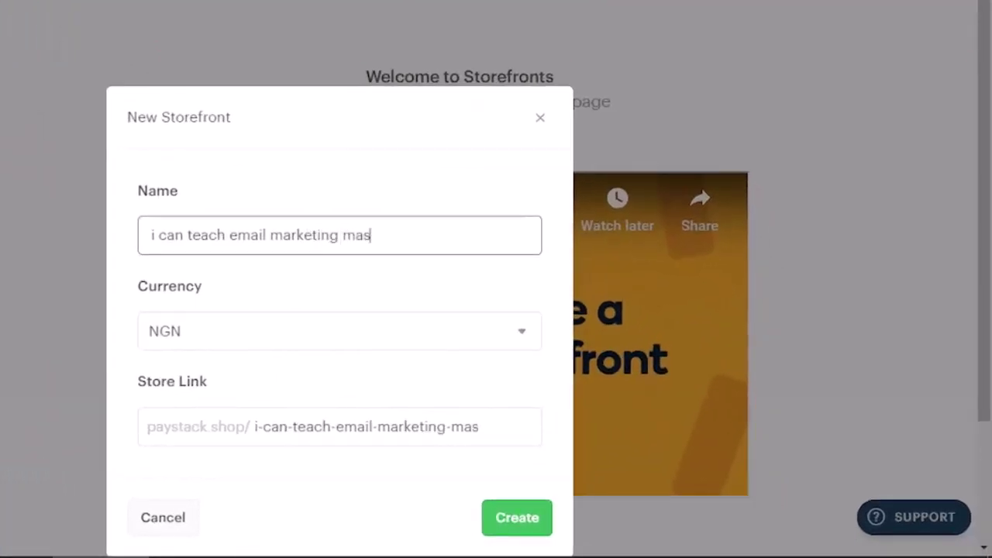
{"action": "type", "text": "lass"}
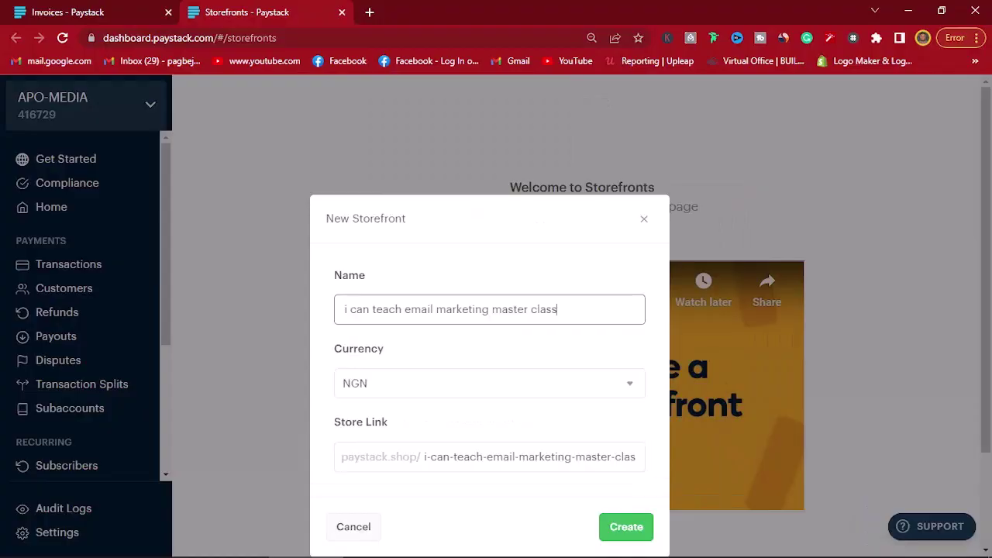
{"action": "left_click", "coordinate": [489, 383]}
{"action": "left_click", "coordinate": [488, 403]}
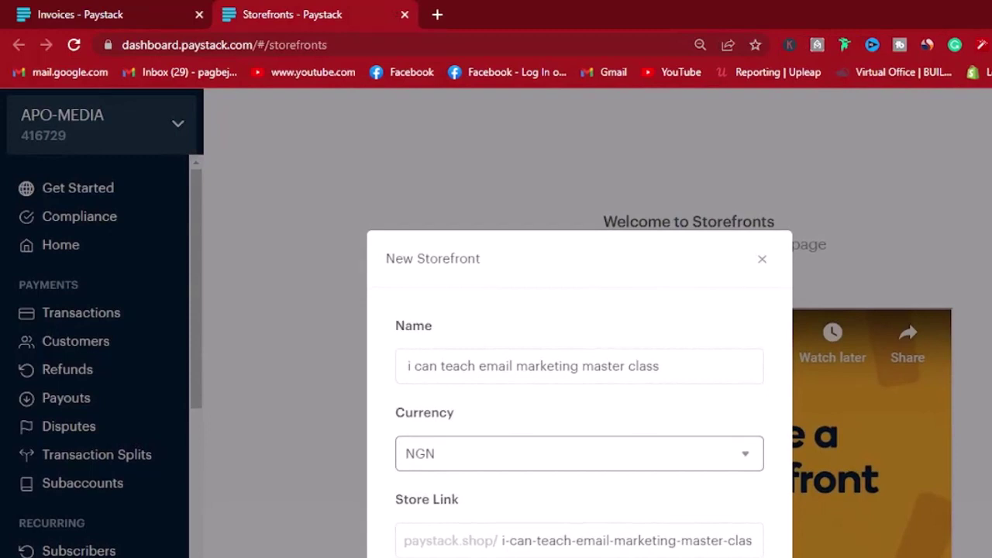
Step: Change the name to 'email mail marketing master class' and create the storefront
{"action": "key", "text": "BackSpace"}
{"action": "key", "text": "BackSpace"}
{"action": "key", "text": "BackSpace"}
{"action": "key", "text": "BackSpace"}
{"action": "key", "text": "BackSpace"}
{"action": "key", "text": "BackSpace"}
{"action": "key", "text": "BackSpace"}
{"action": "key", "text": "BackSpace"}
{"action": "key", "text": "BackSpace"}
{"action": "key", "text": "BackSpace"}
{"action": "key", "text": "BackSpace"}
{"action": "key", "text": "BackSpace"}
{"action": "key", "text": "BackSpace"}
{"action": "type", "text": "email"}
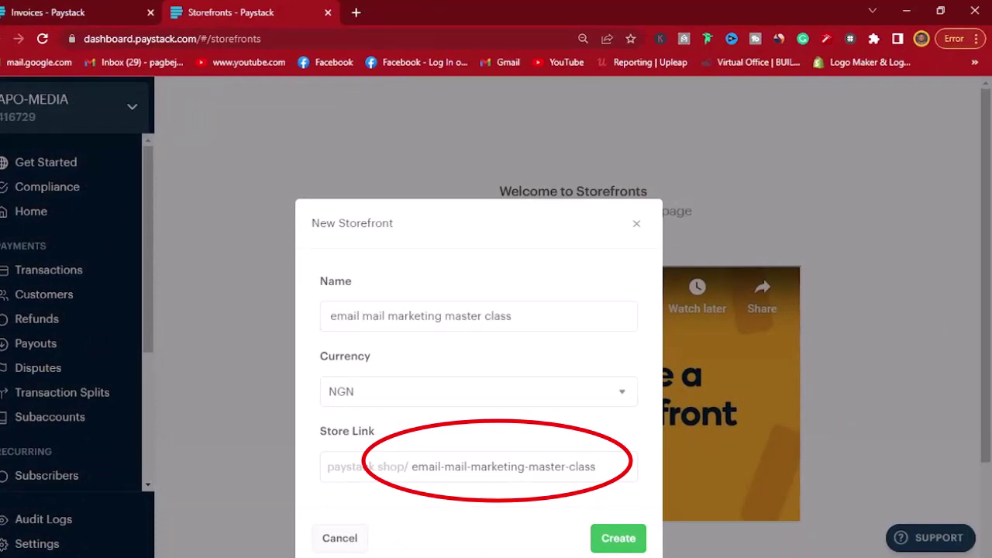
{"action": "key", "text": "Return"}
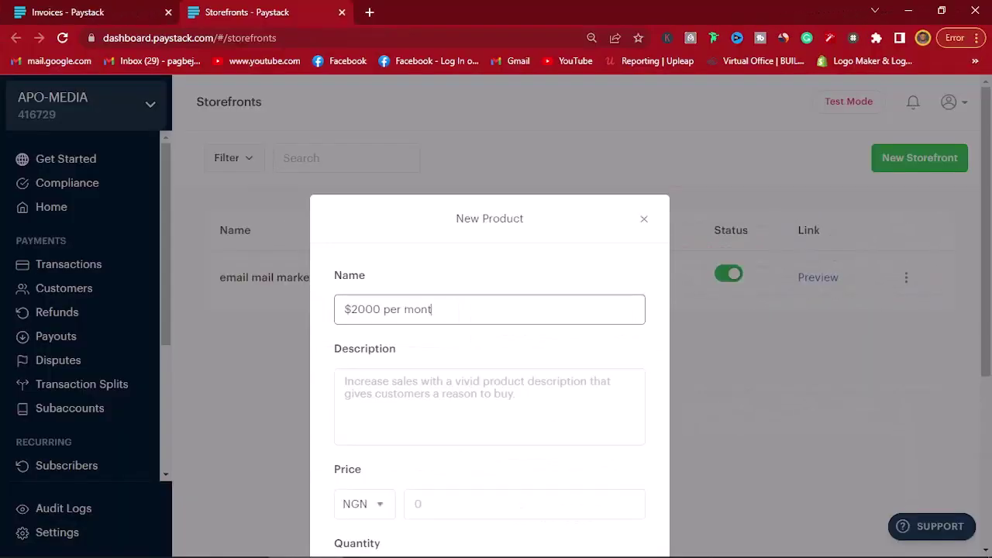
Step: Name the product, describe it as 'You will learn all about email marketing here', price 40000
{"action": "type", "text": "email ma"}
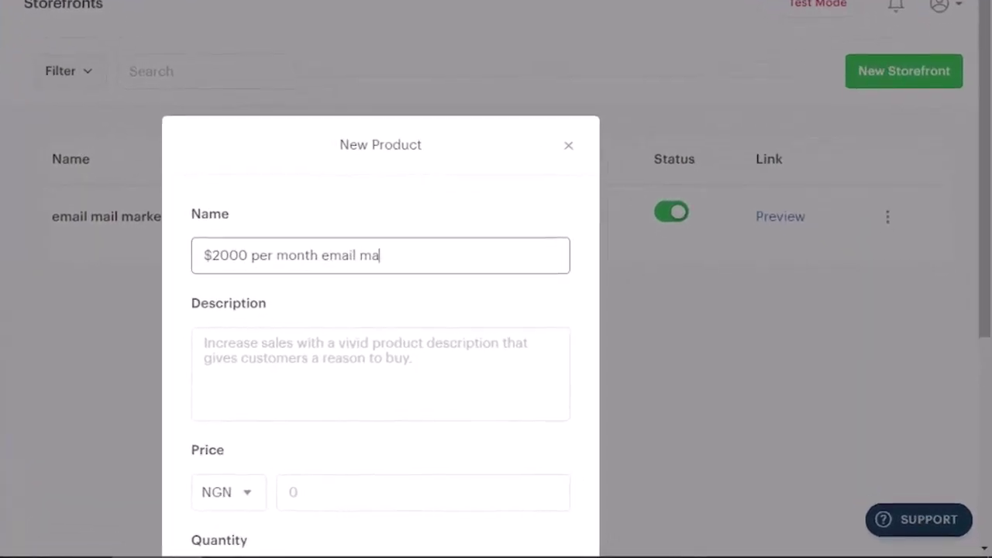
{"action": "type", "text": "rketing master class"}
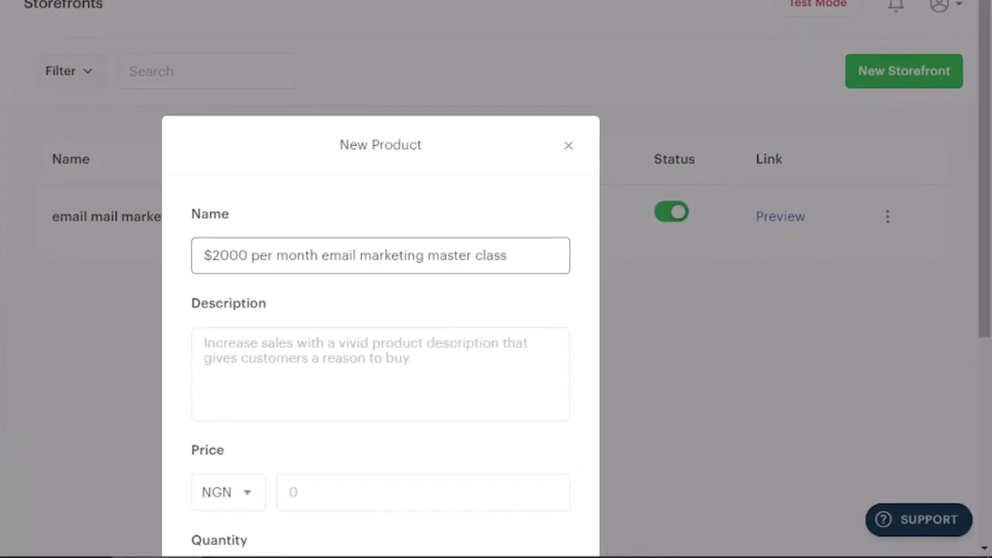
{"action": "left_click", "coordinate": [205, 343]}
{"action": "type", "text": "You will learn all about email market"}
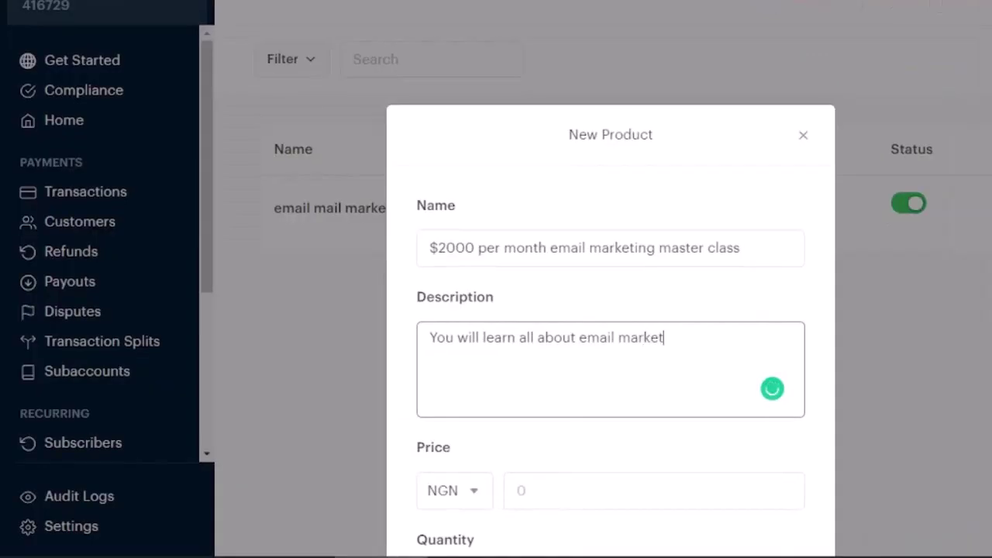
{"action": "type", "text": "ing here"}
{"action": "key", "text": "Tab"}
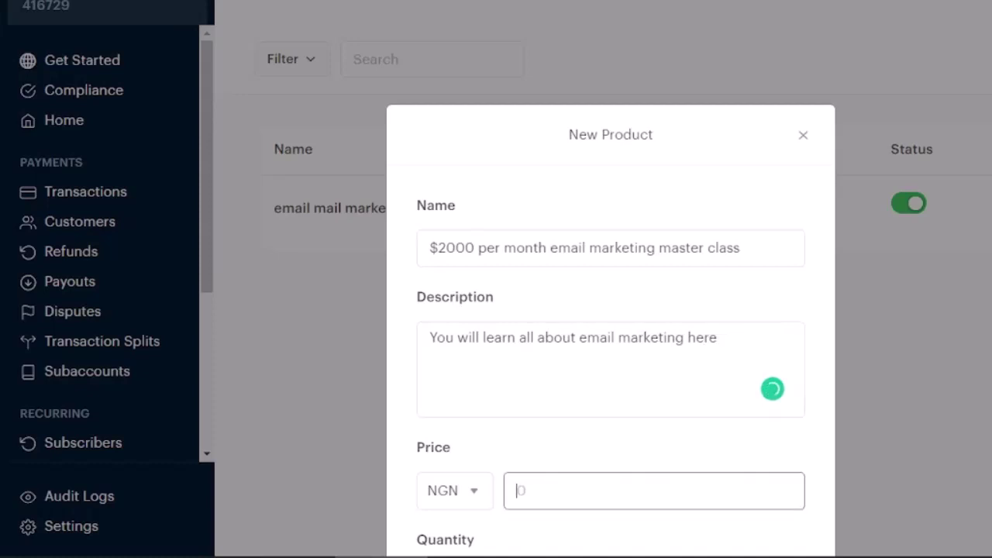
{"action": "type", "text": "400000"}
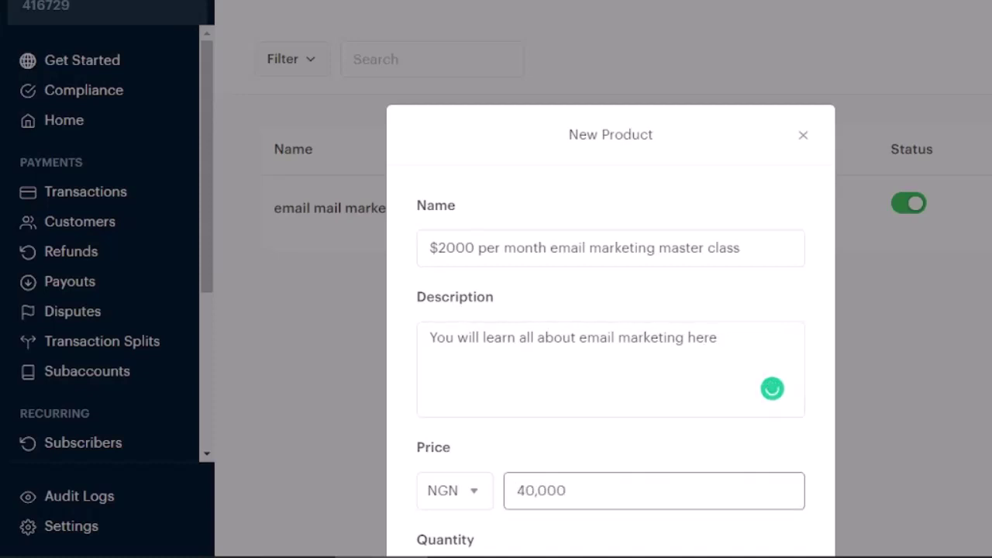
Step: Leave the quantity at Unlimited and submit the new product details
{"action": "scroll", "coordinate": [611, 310], "scroll_direction": "down", "scroll_amount": 2}
{"action": "scroll", "coordinate": [610, 310], "scroll_direction": "down", "scroll_amount": 2}
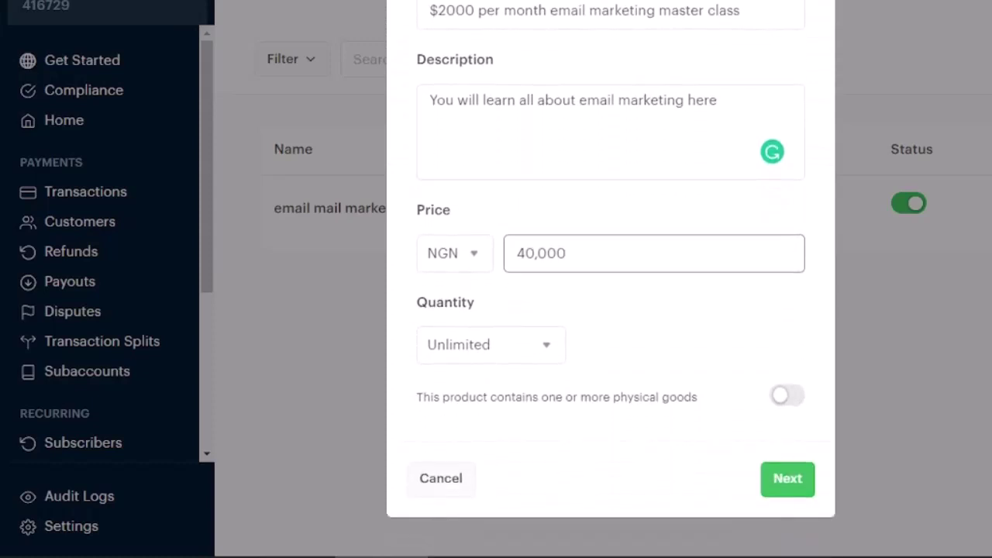
{"action": "left_click", "coordinate": [490, 344]}
{"action": "key", "text": "Escape"}
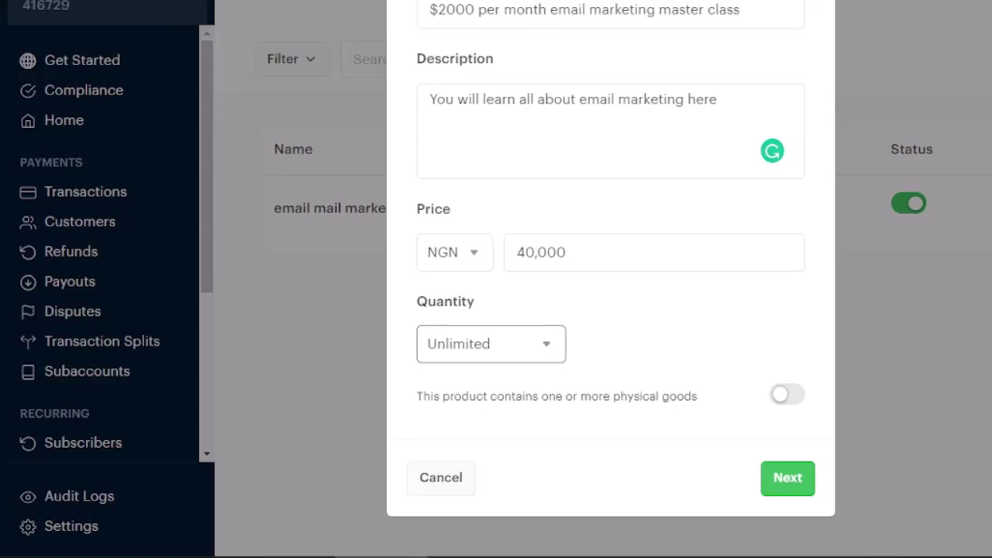
{"action": "scroll", "coordinate": [611, 310], "scroll_direction": "down", "scroll_amount": 2}
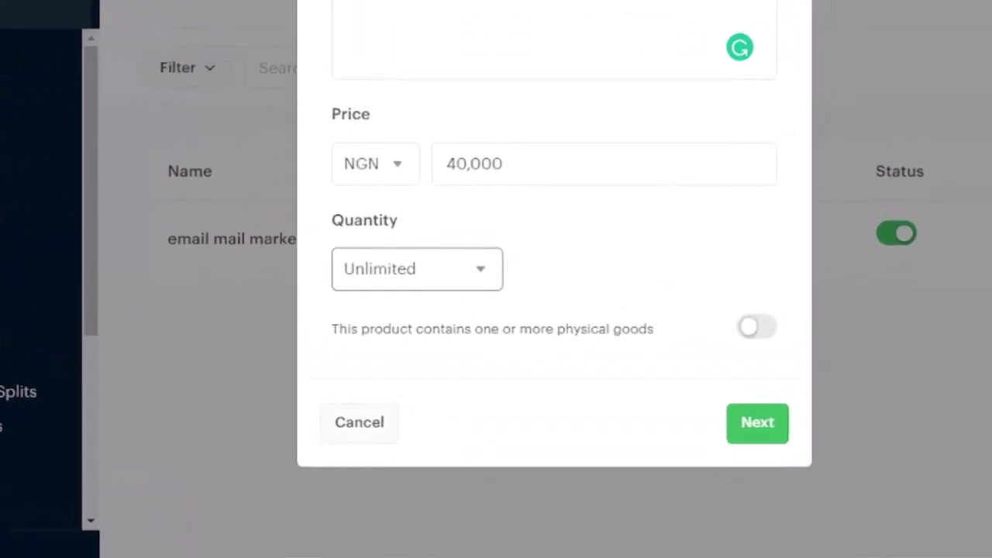
{"action": "key", "text": "Return"}
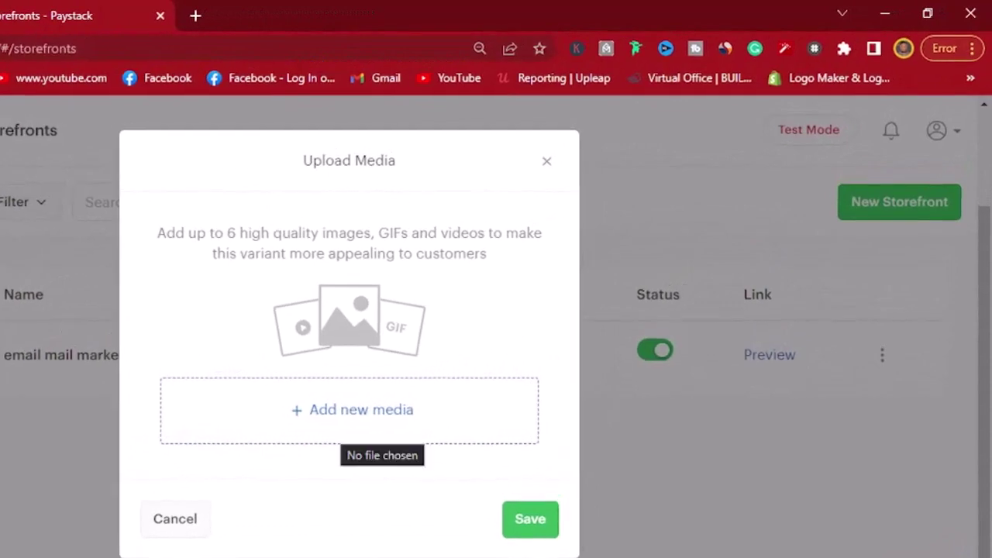
Step: Upload the email marketing master class PNG from Downloads as the product image and save
{"action": "left_click", "coordinate": [357, 430]}
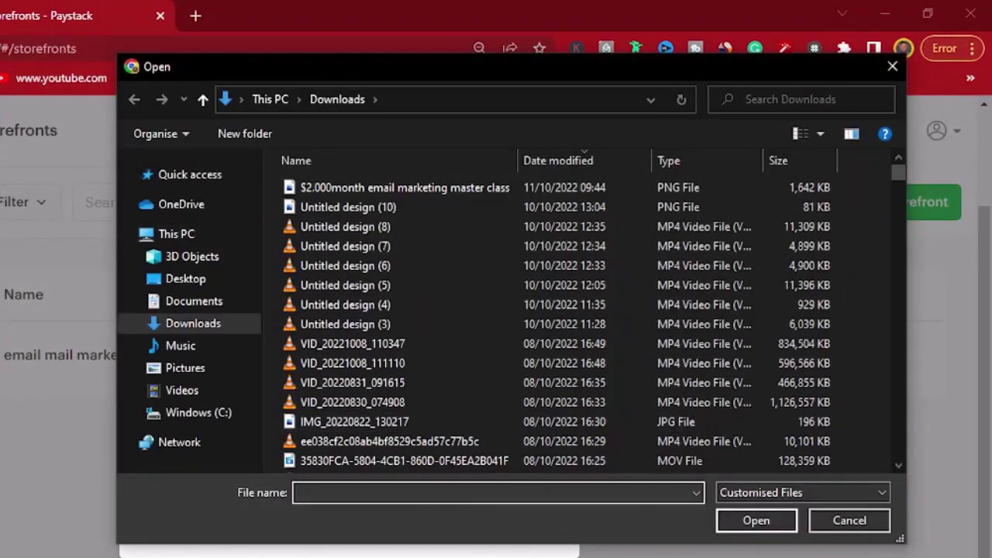
{"action": "left_click", "coordinate": [403, 188]}
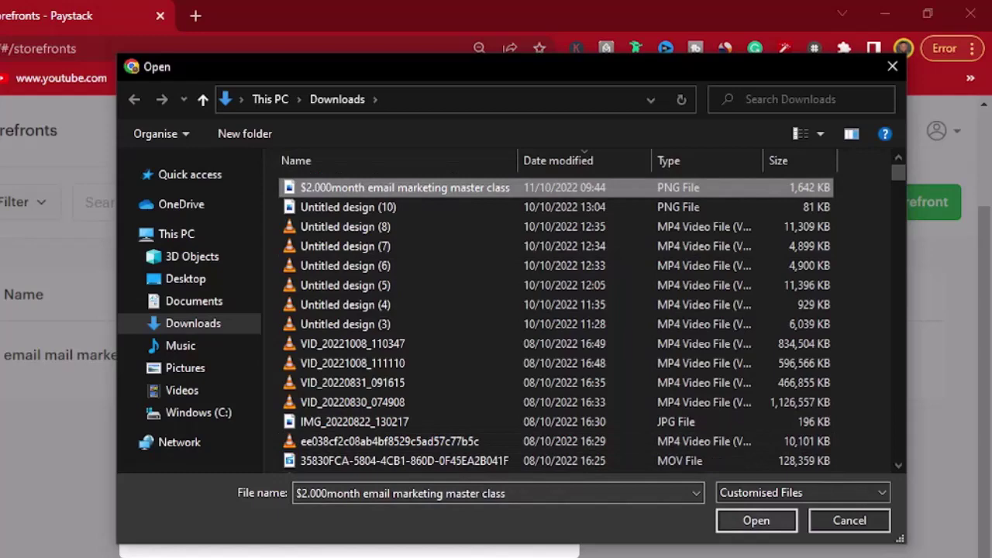
{"action": "left_click", "coordinate": [756, 520]}
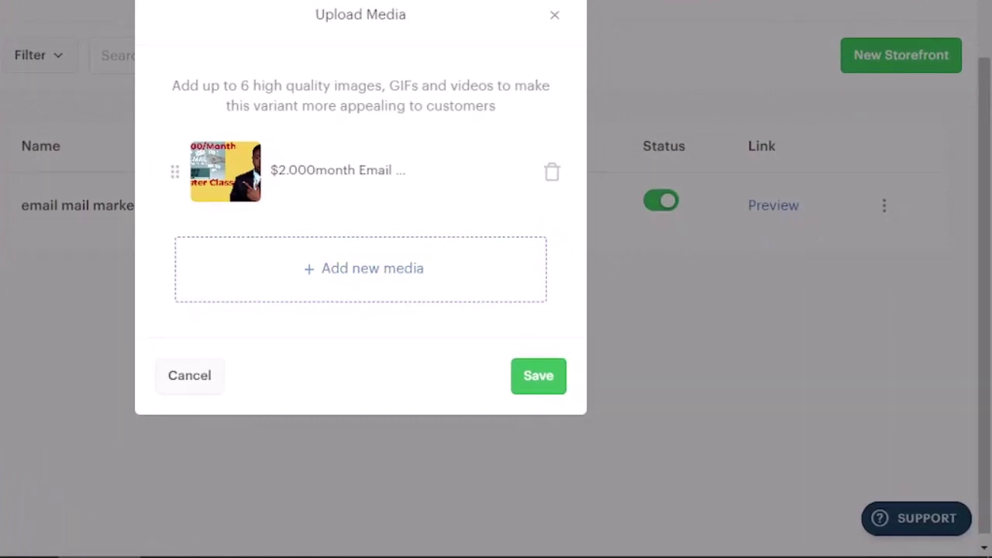
{"action": "key", "text": "Return"}
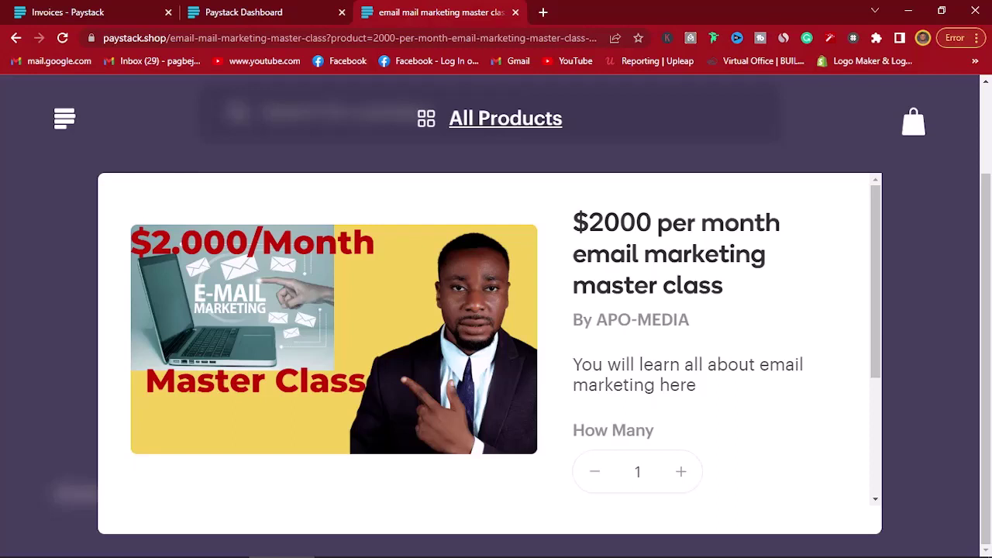
Step: Go back to the Paystack dashboard and open Payment Pages under COMMERCE
{"action": "key", "text": "ctrl+shift+Tab"}
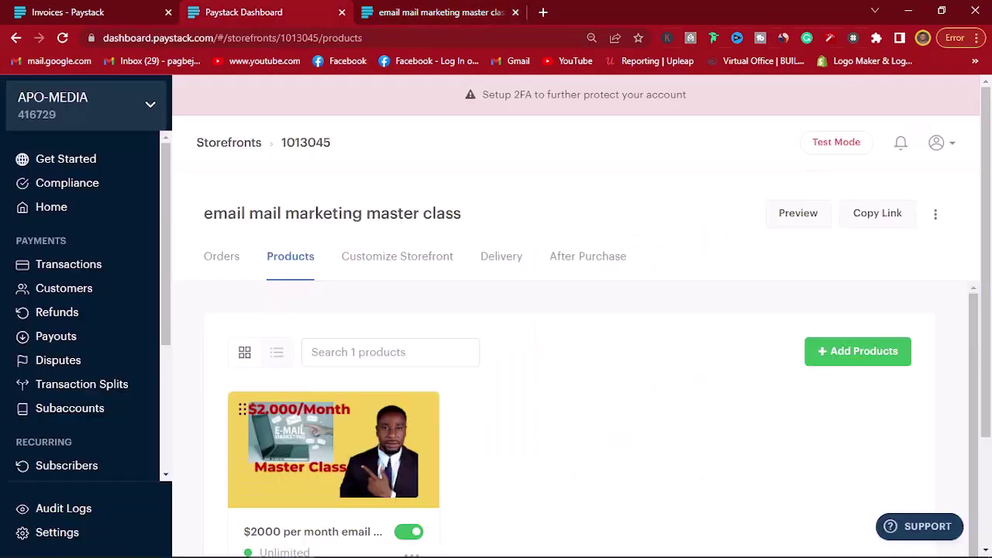
{"action": "scroll", "coordinate": [85, 310], "scroll_direction": "down", "scroll_amount": 2}
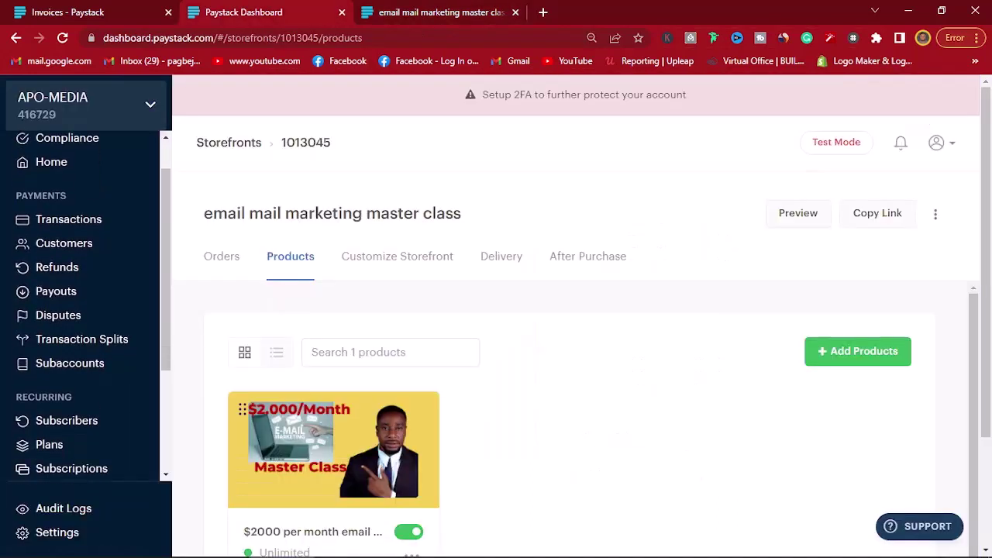
{"action": "scroll", "coordinate": [85, 310], "scroll_direction": "down", "scroll_amount": 3}
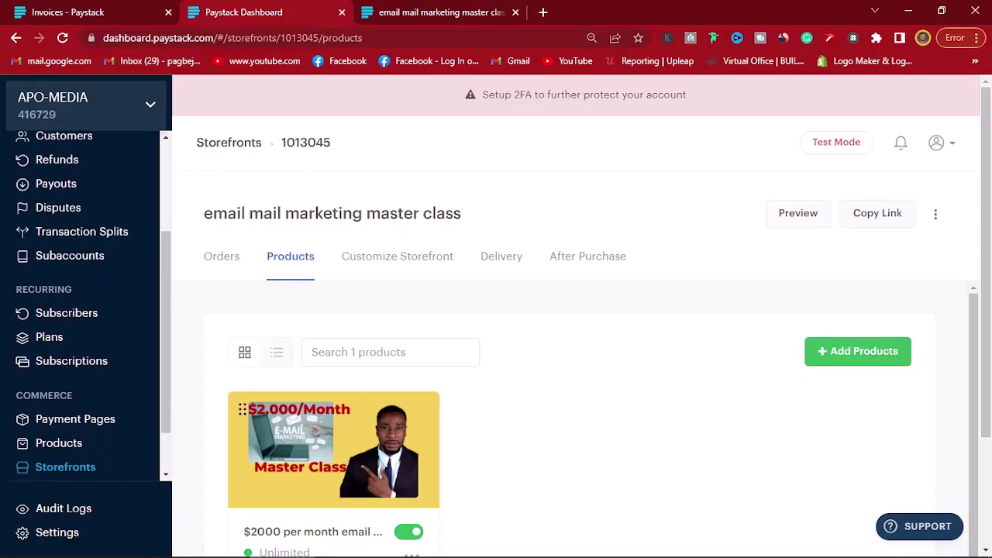
{"action": "scroll", "coordinate": [85, 310], "scroll_direction": "down", "scroll_amount": 2}
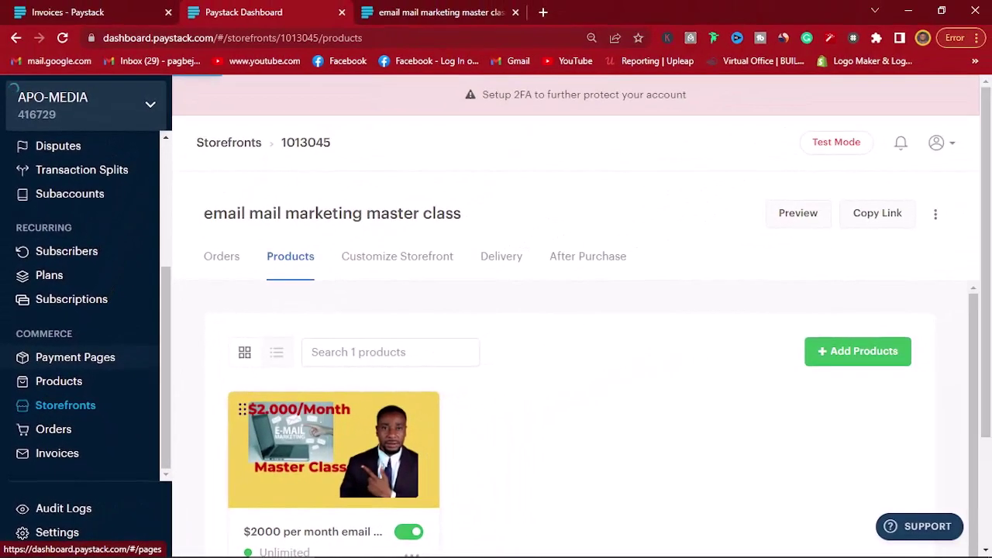
{"action": "left_click", "coordinate": [155, 145]}
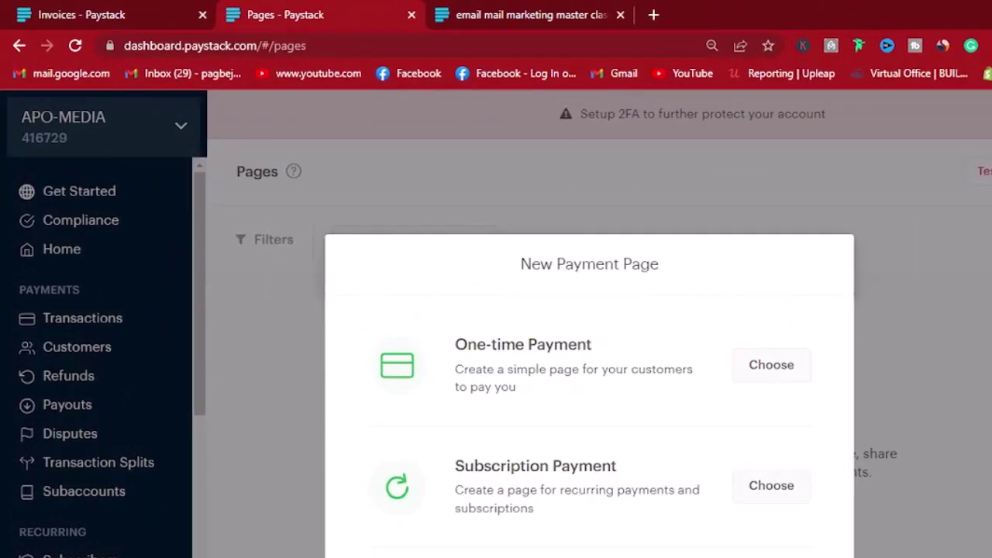
Step: Highlight the One-time, Subscription and Product Payment options with their descriptions
{"action": "left_click_drag", "start_coordinate": [455, 344], "coordinate": [515, 387]}
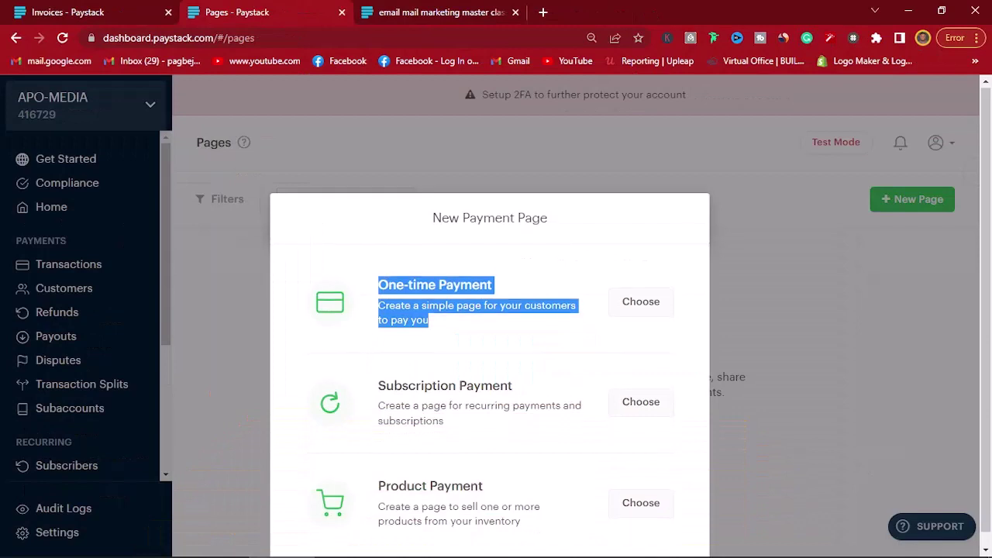
{"action": "scroll", "coordinate": [489, 368], "scroll_direction": "down", "scroll_amount": 1}
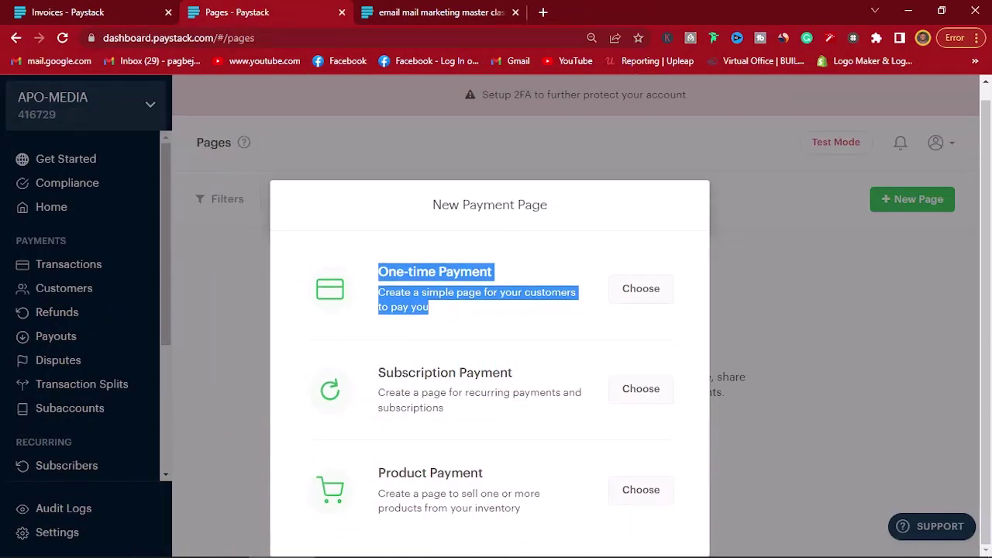
{"action": "left_click_drag", "start_coordinate": [378, 372], "coordinate": [443, 408]}
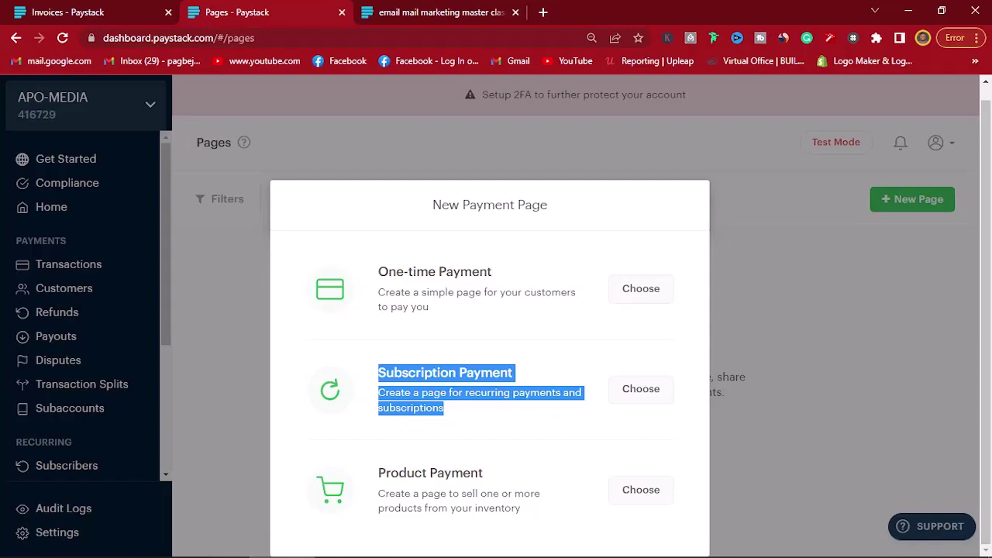
{"action": "left_click_drag", "start_coordinate": [378, 472], "coordinate": [520, 508]}
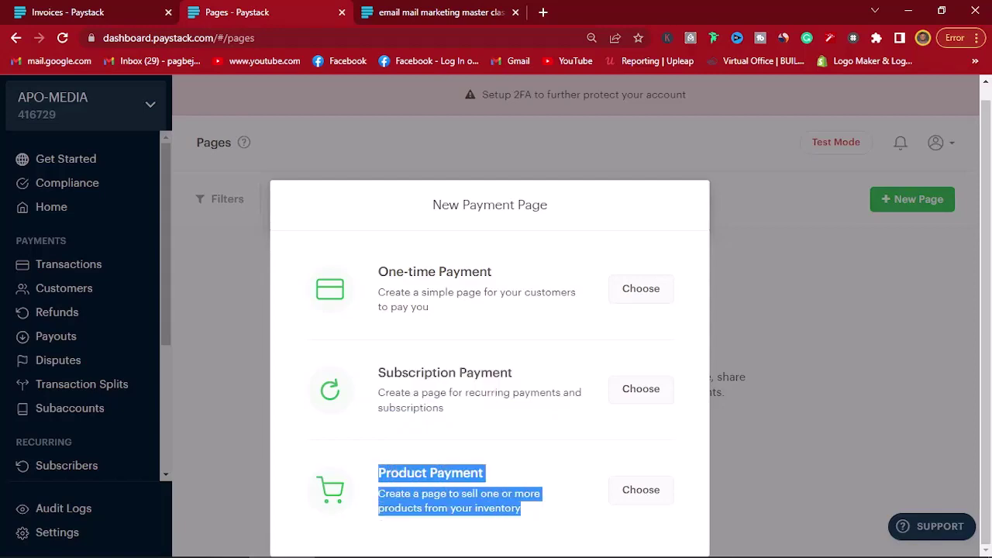